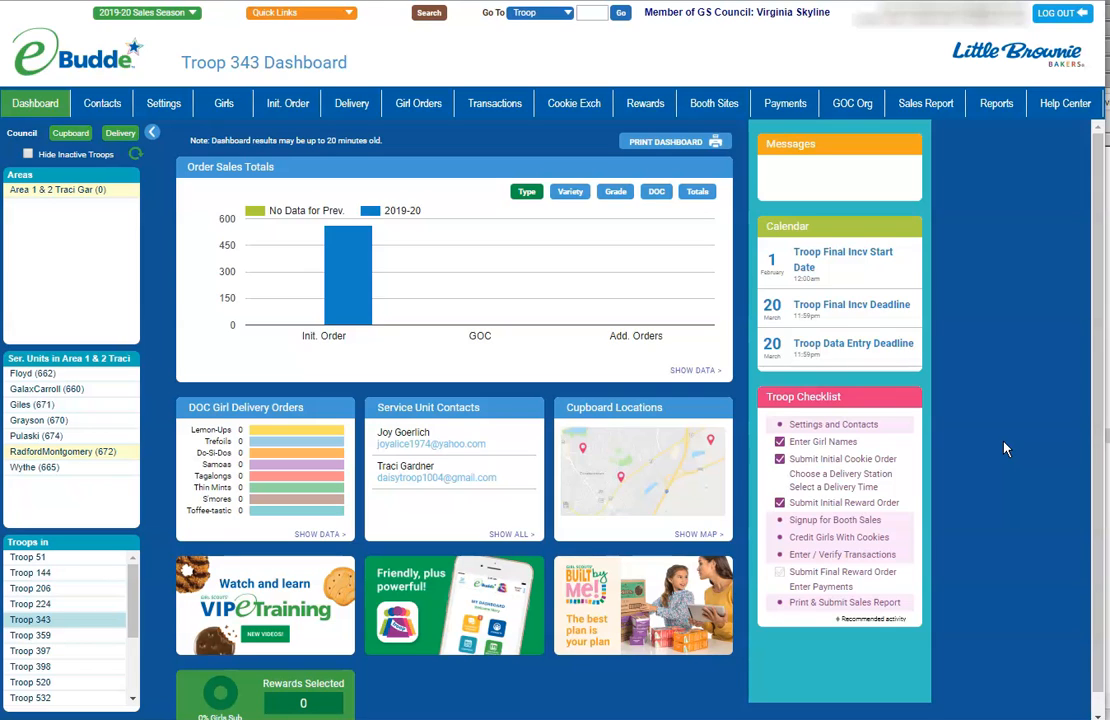
Switch the Troop 343 Booth Sites page from Council Sales to the My Sales view
left_click(1006, 443)
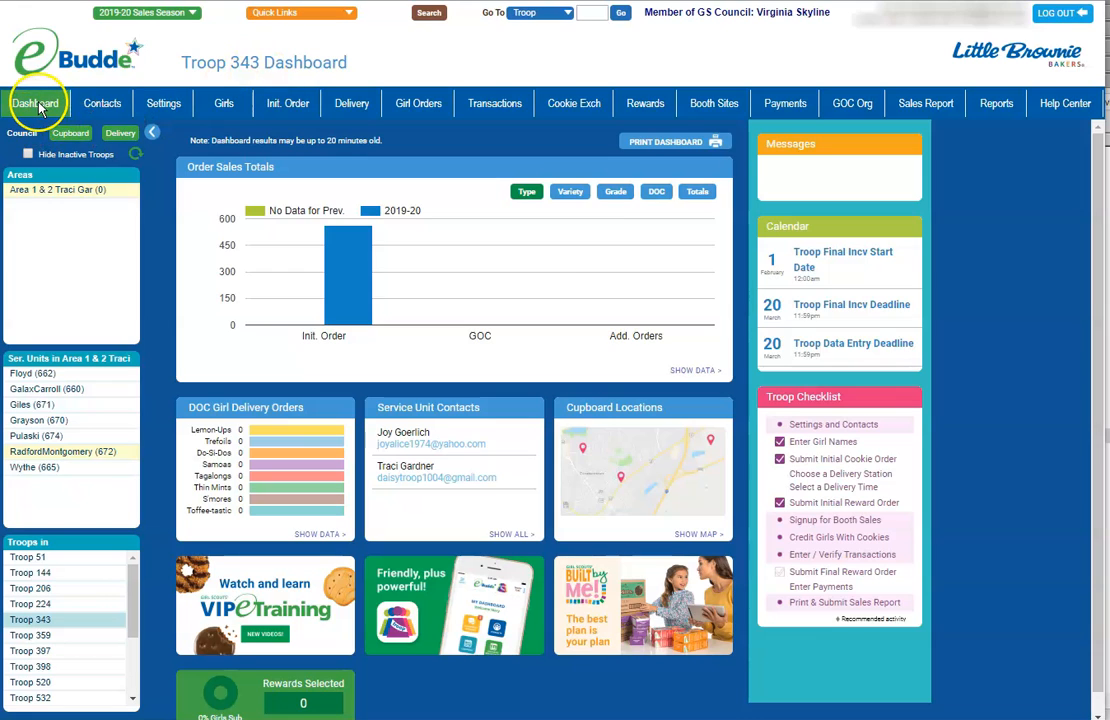
left_click(712, 104)
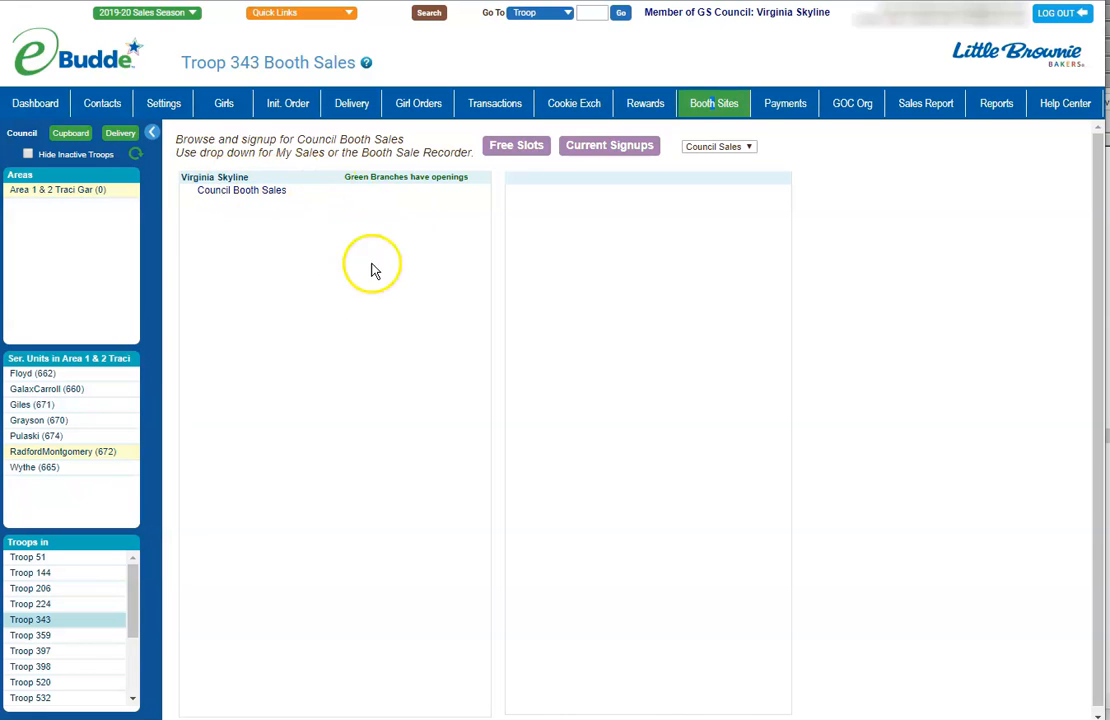
left_click(750, 148)
left_click(733, 197)
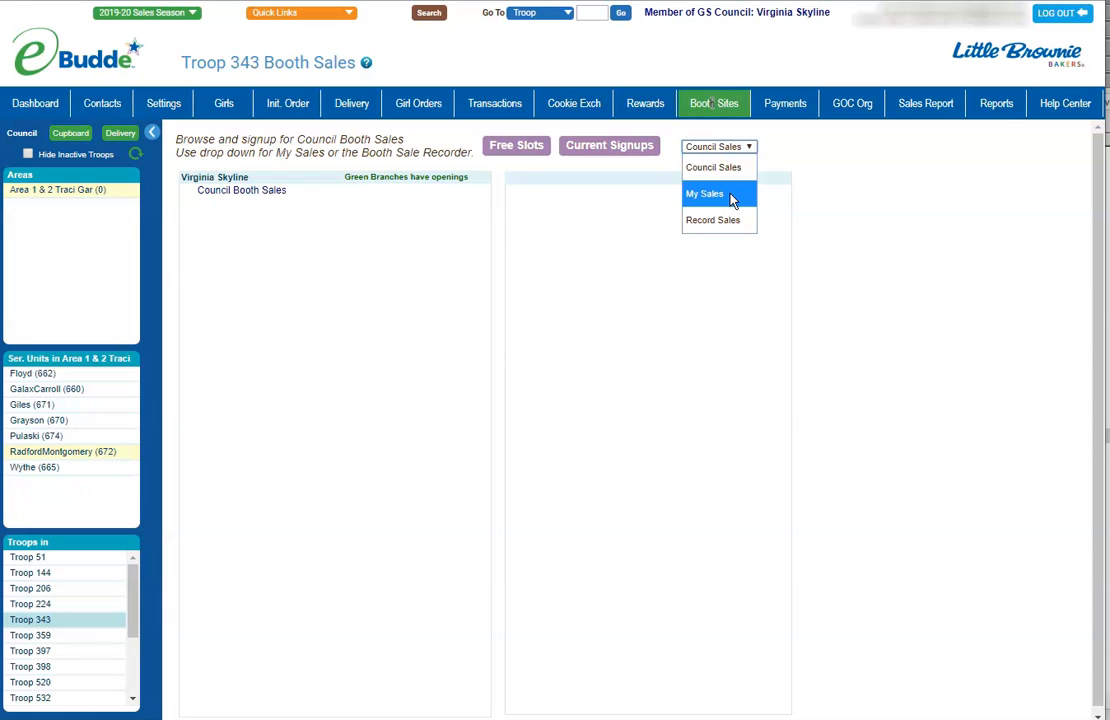
left_click(733, 197)
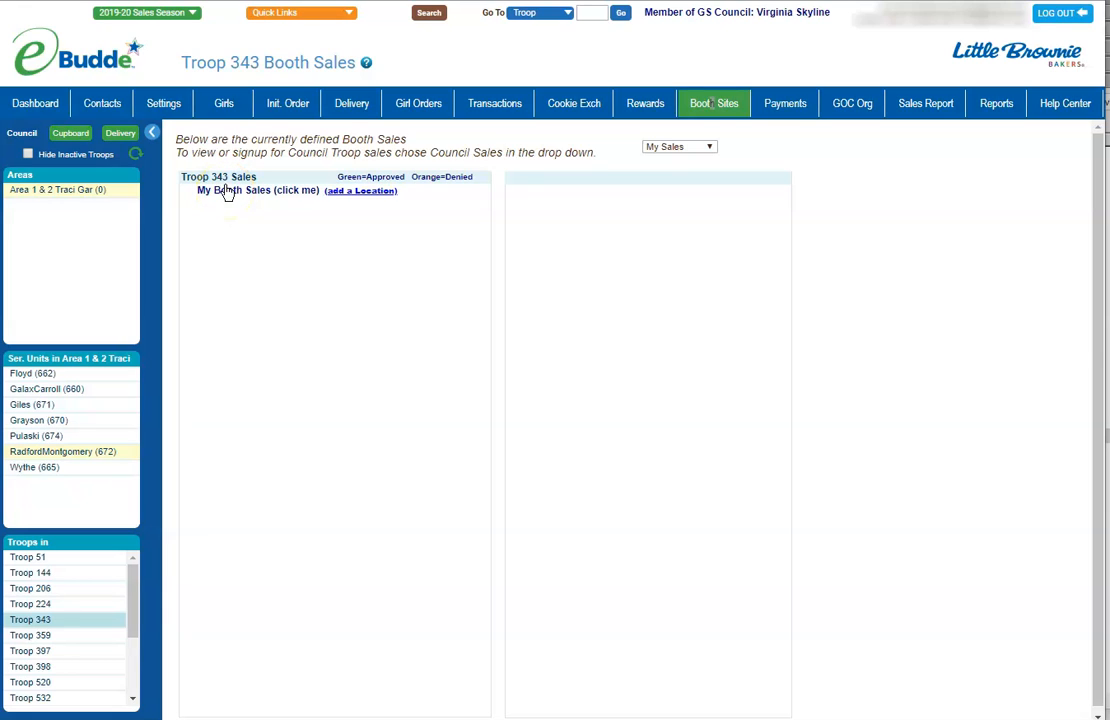
Add a new booth location with business name Grandma's Hacienda
left_click(340, 197)
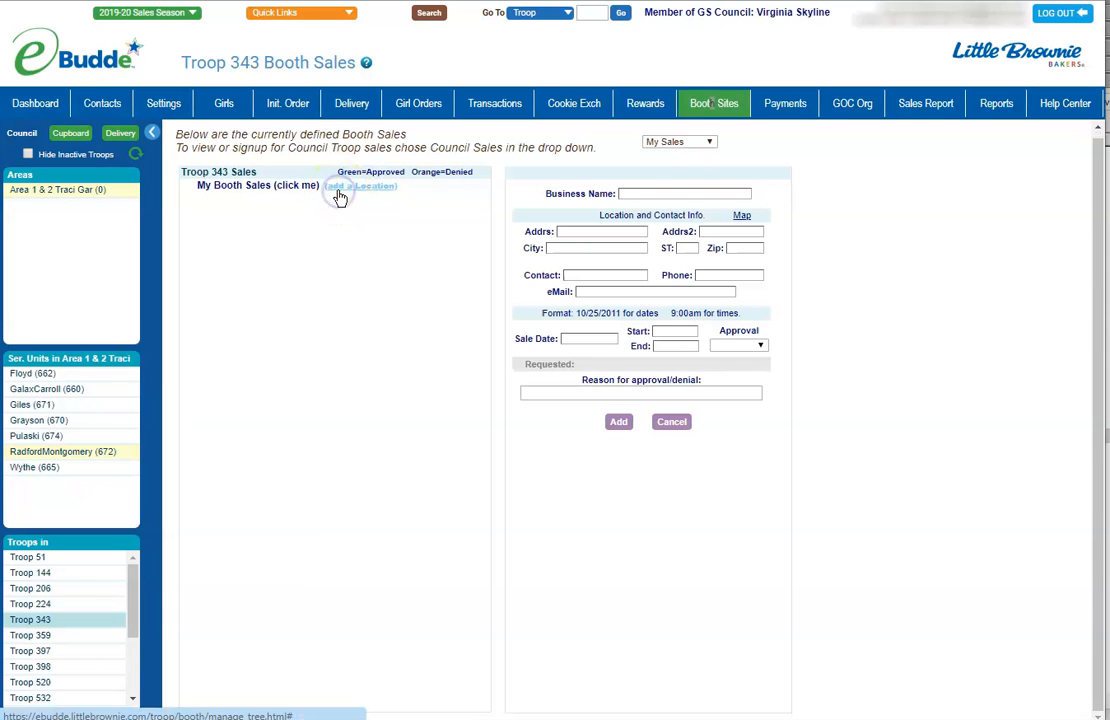
left_click(628, 194)
type("Grandma's")
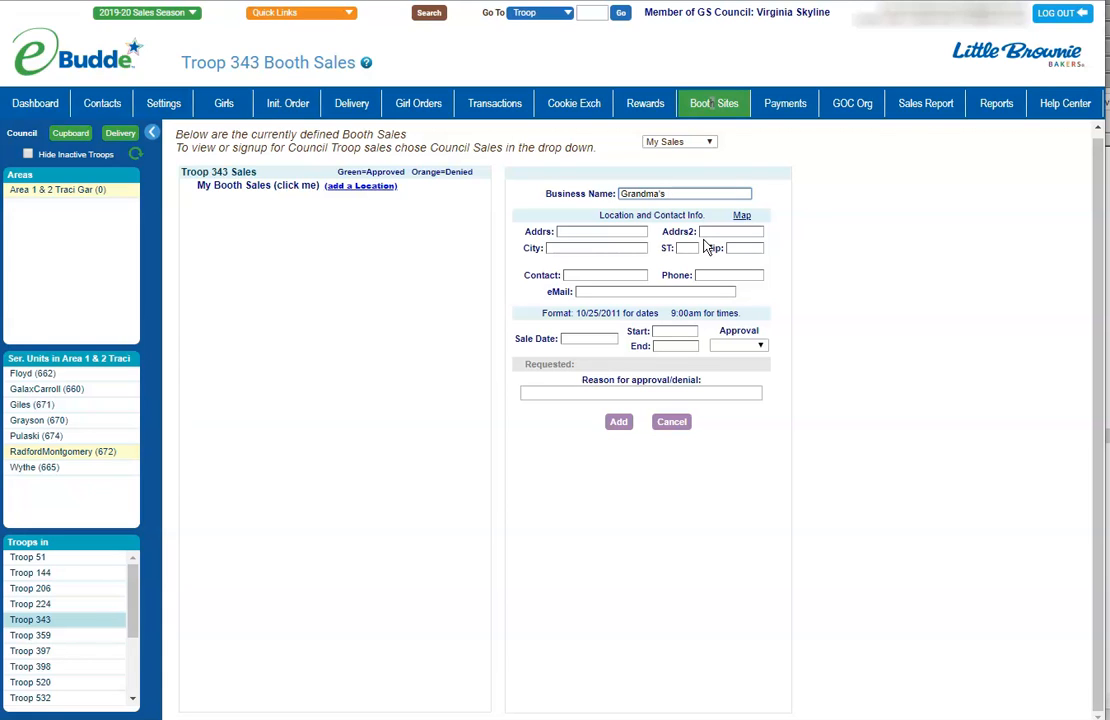
type("Hacienda")
Enter the location address 123 Main St, Blacksburg, VA 24060
key("Tab")
type("123 Min")
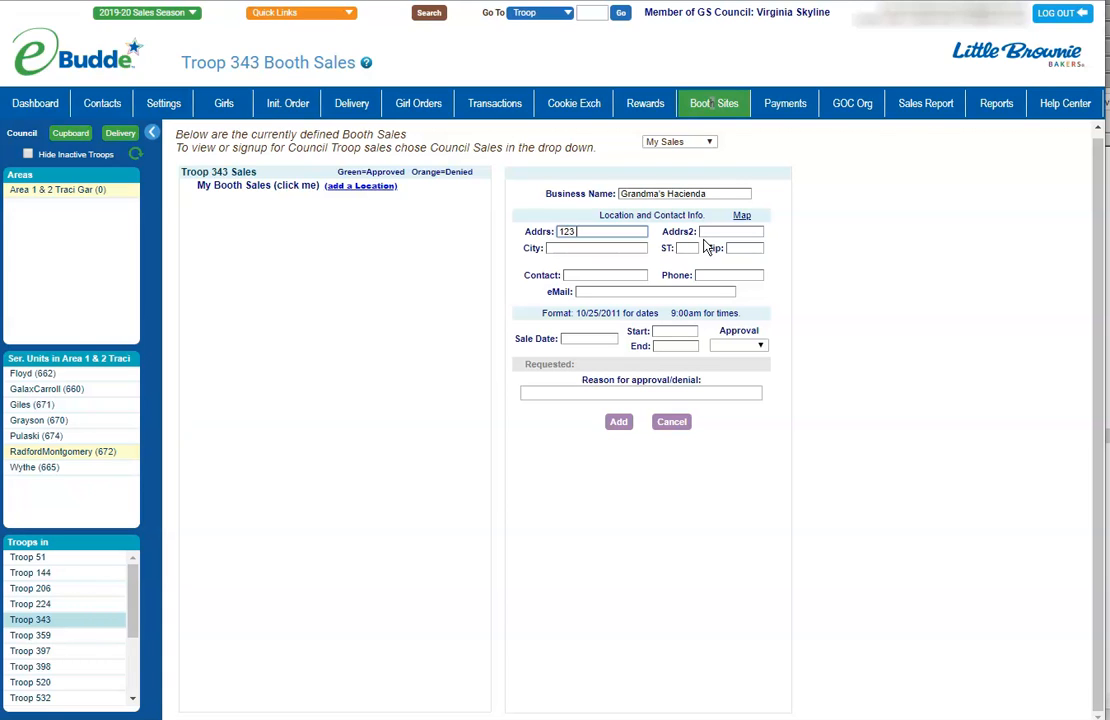
key("BackSpace")
key("BackSpace")
type("ain St")
key("Tab")
key("Tab")
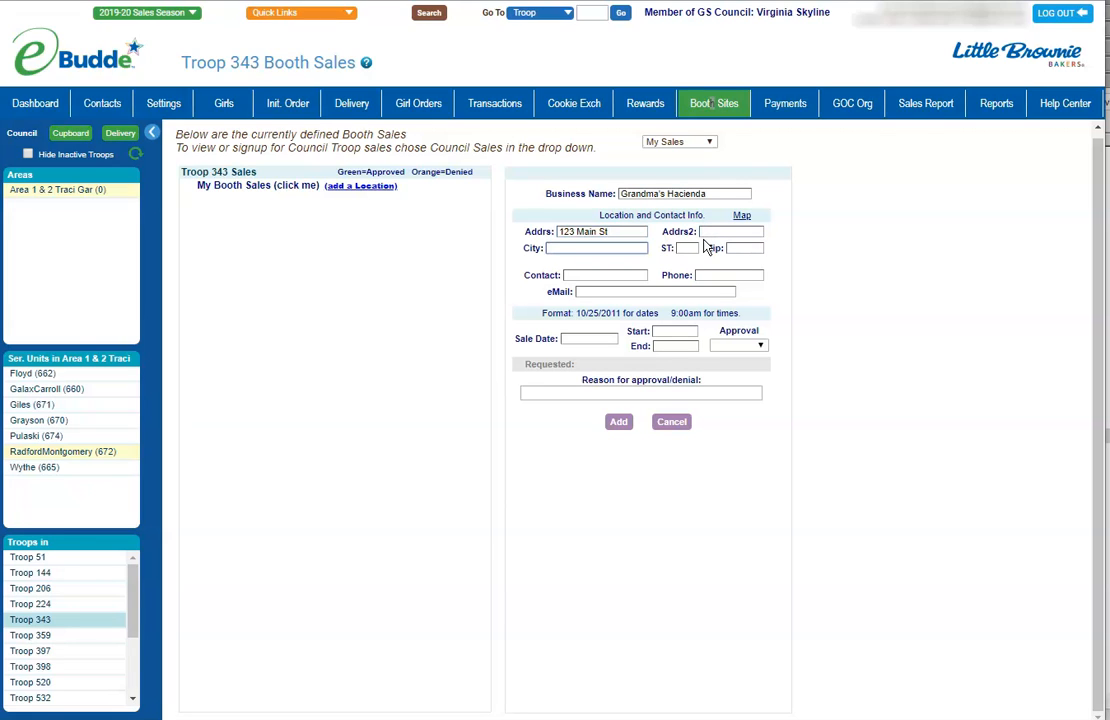
type("Blacksburg")
key("Tab")
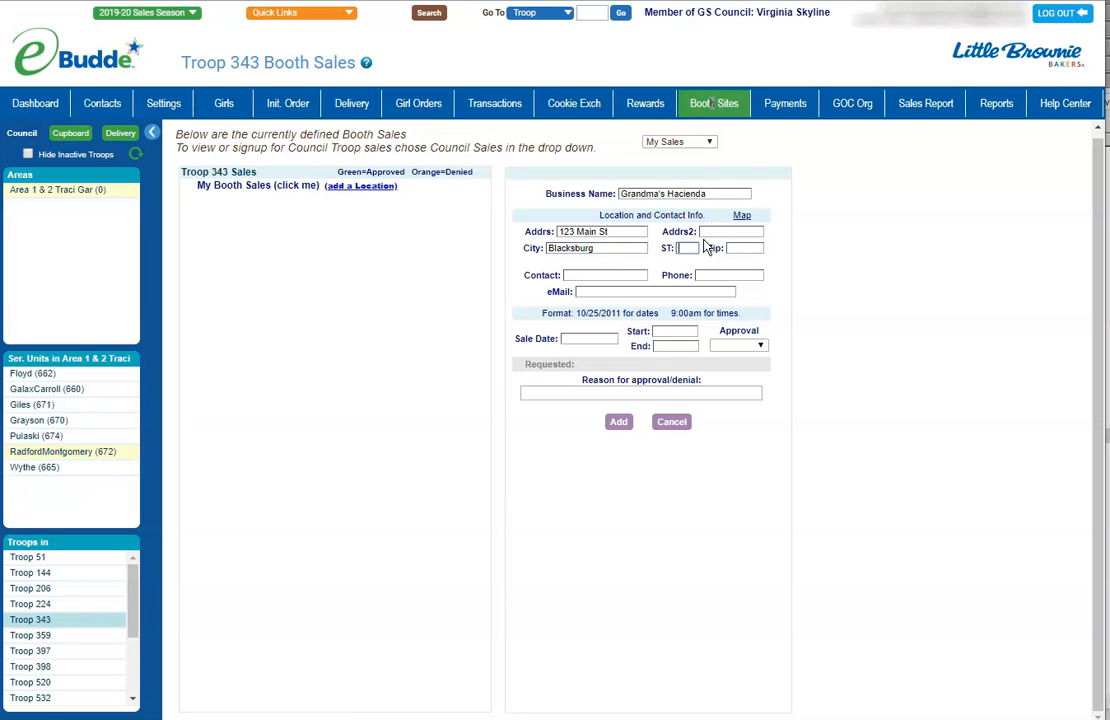
type("VA")
key("Tab")
type("2402")
key("BackSpace")
type("60")
key("Tab")
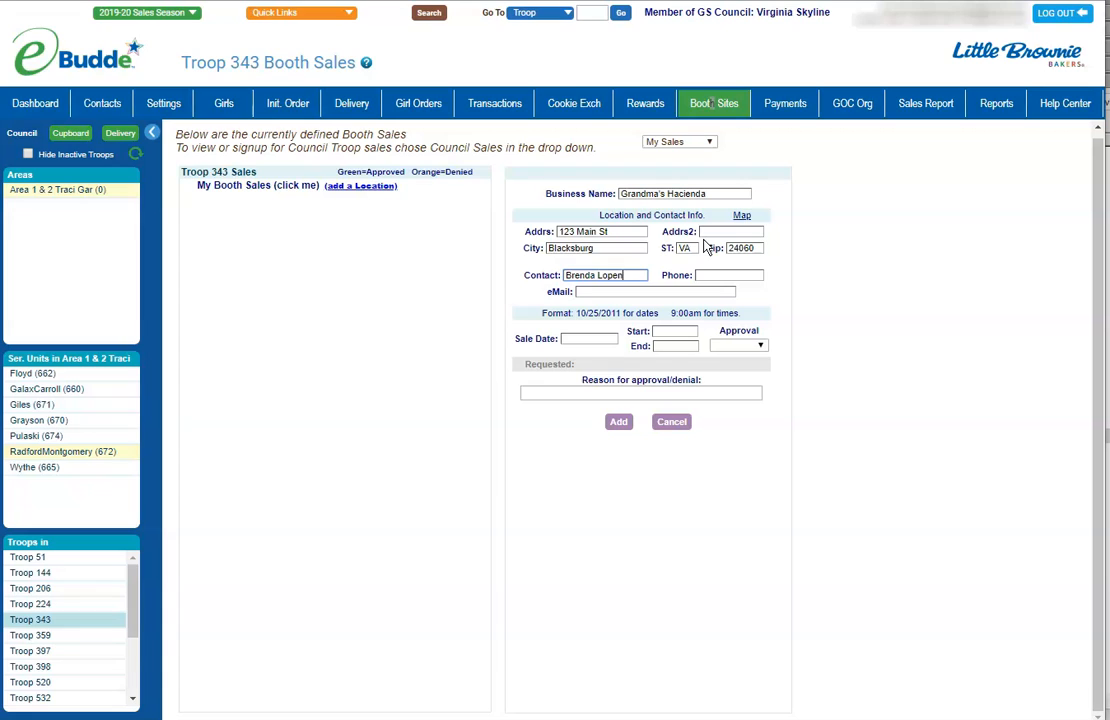
Enter the booth contact's full name, ten-digit phone number and e-mail address
key("Tab")
type("5400000000")
key("Tab")
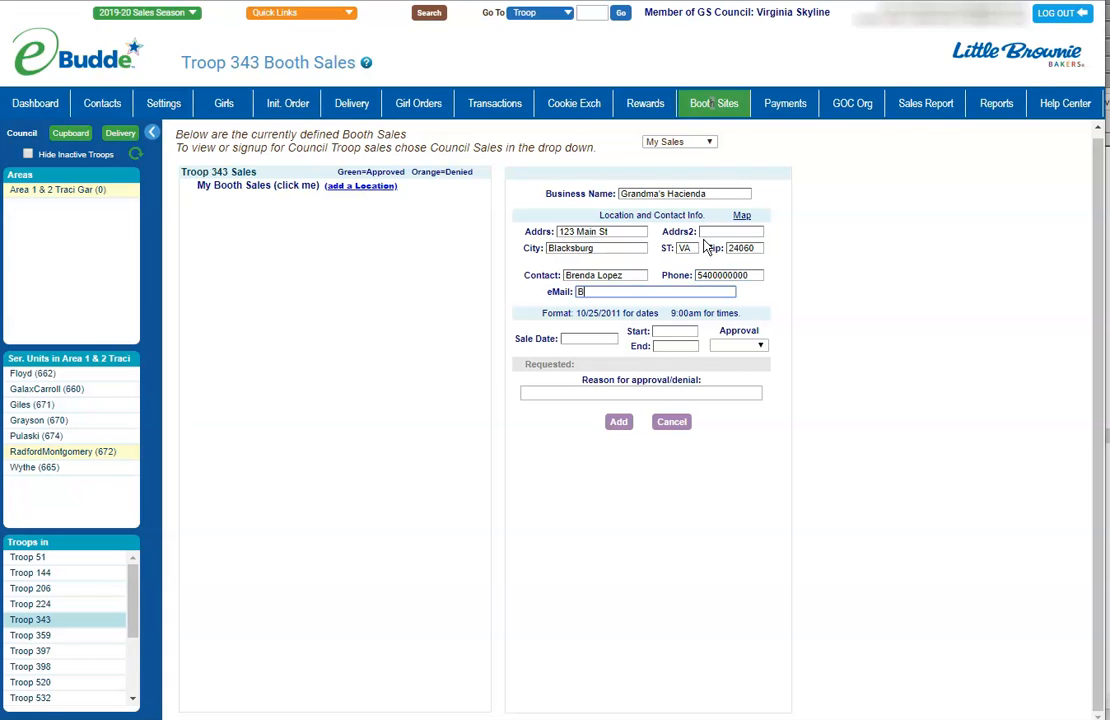
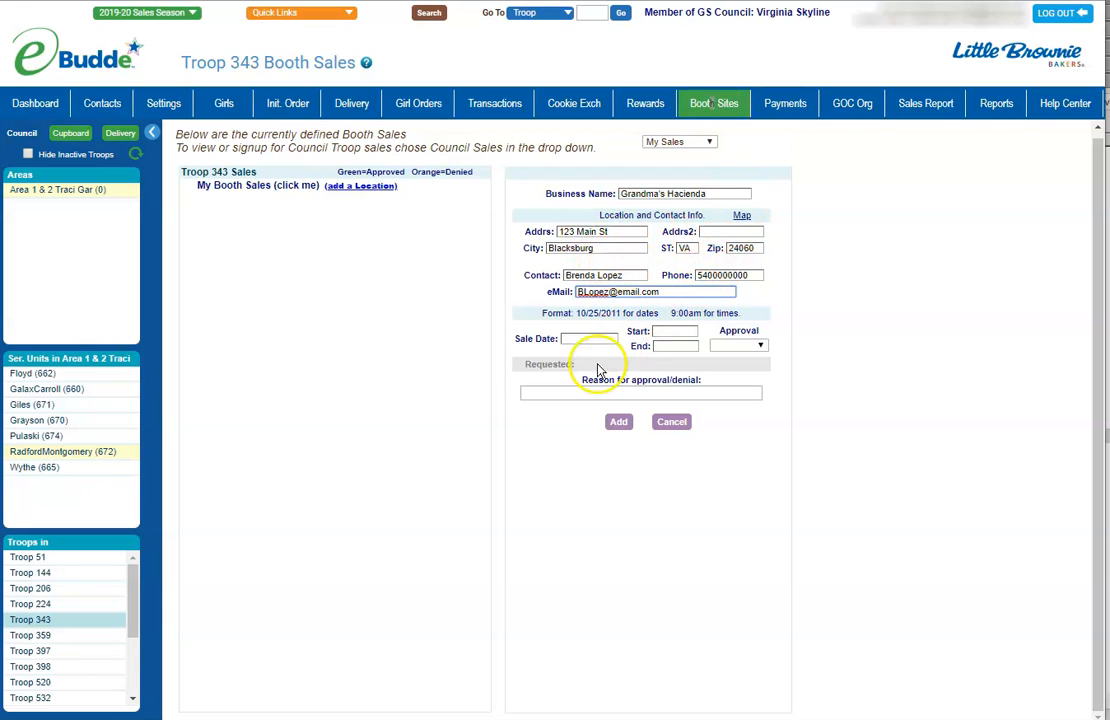
Set the sale date to January 19, 2020, starting at 12:00pm and ending at 3:00pm
left_click(578, 338)
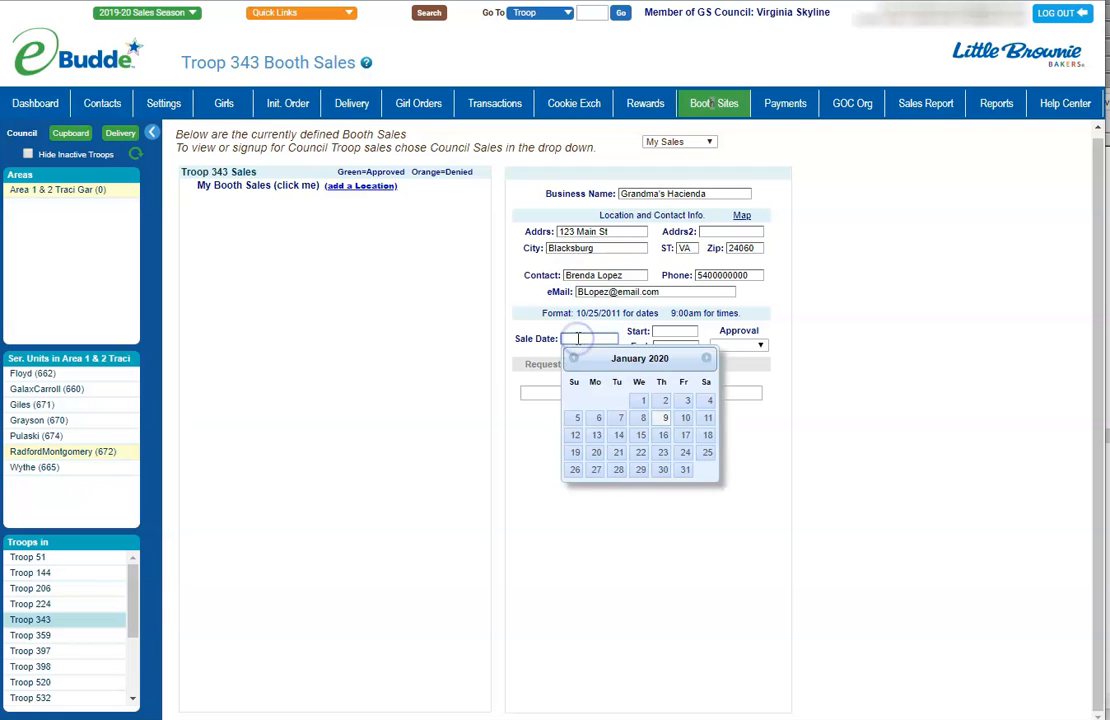
left_click(575, 452)
left_click(676, 331)
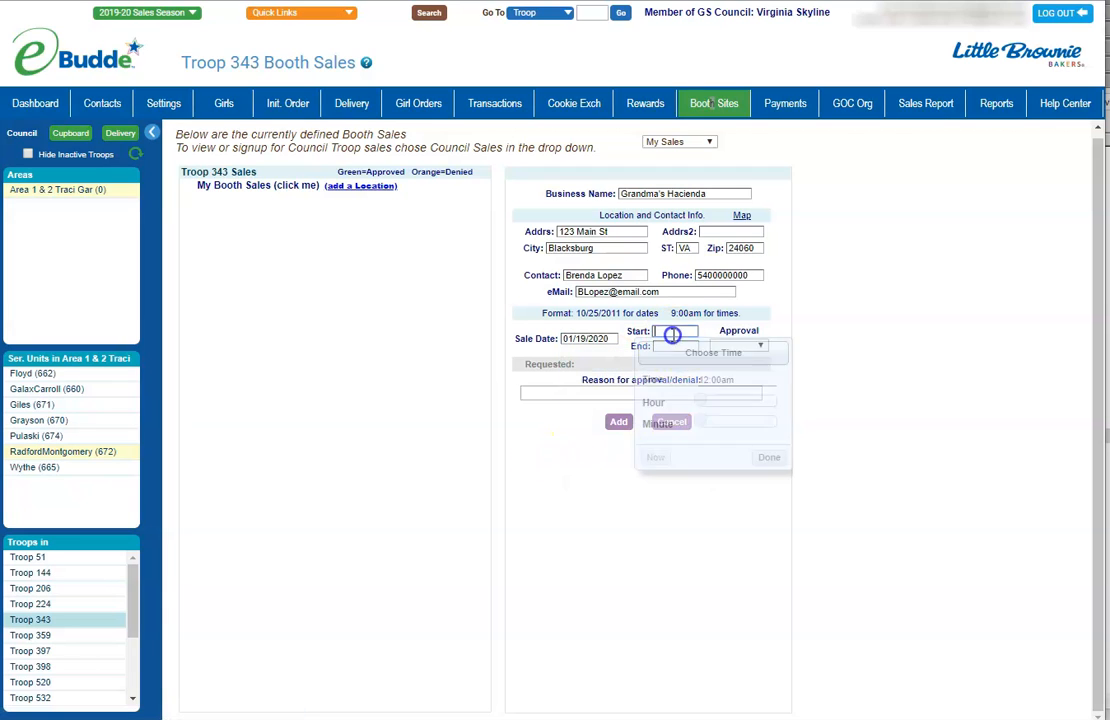
left_click_drag(699, 404, 740, 405)
left_click(766, 458)
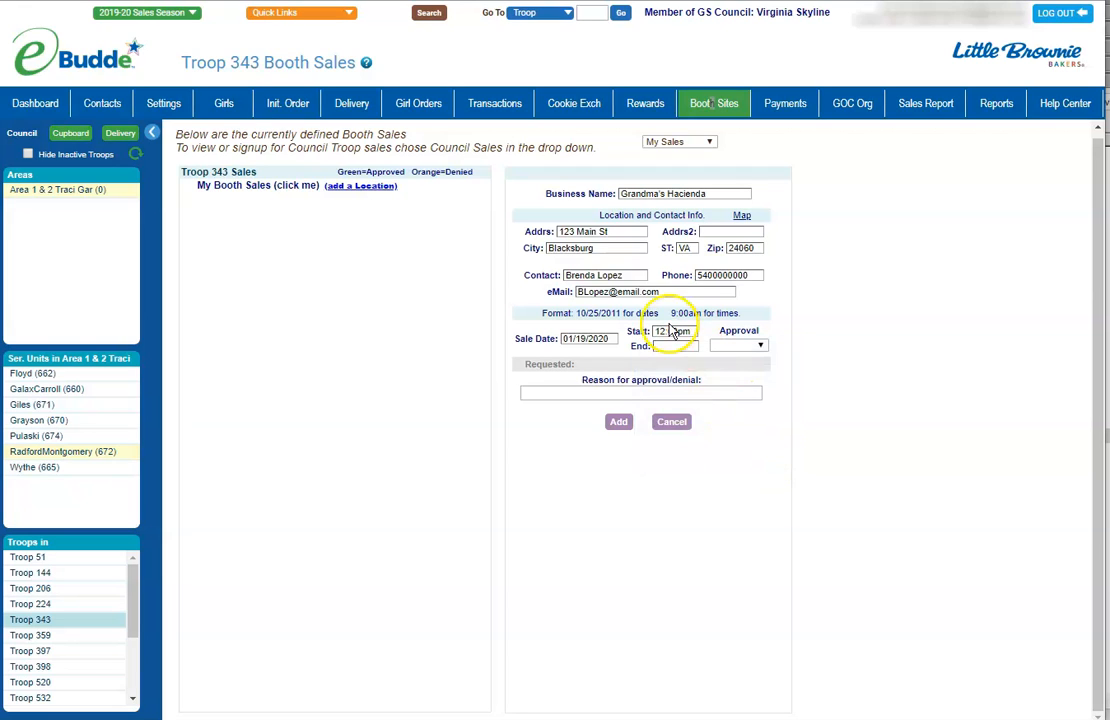
left_click(668, 345)
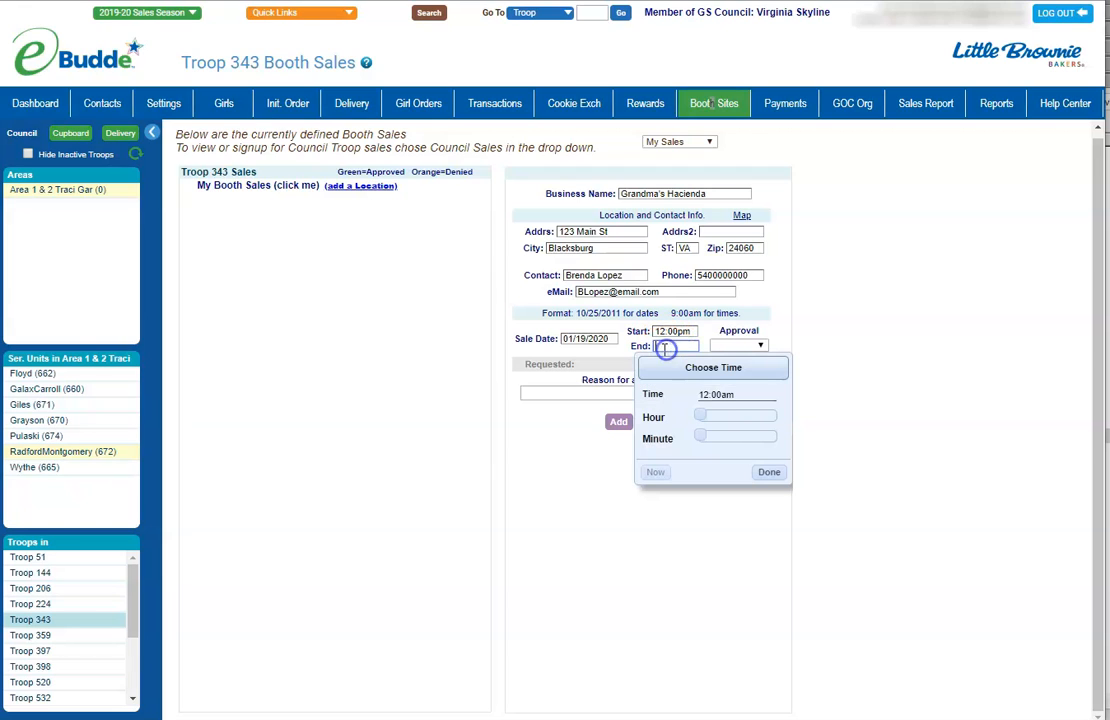
left_click_drag(702, 416, 751, 417)
left_click(768, 471)
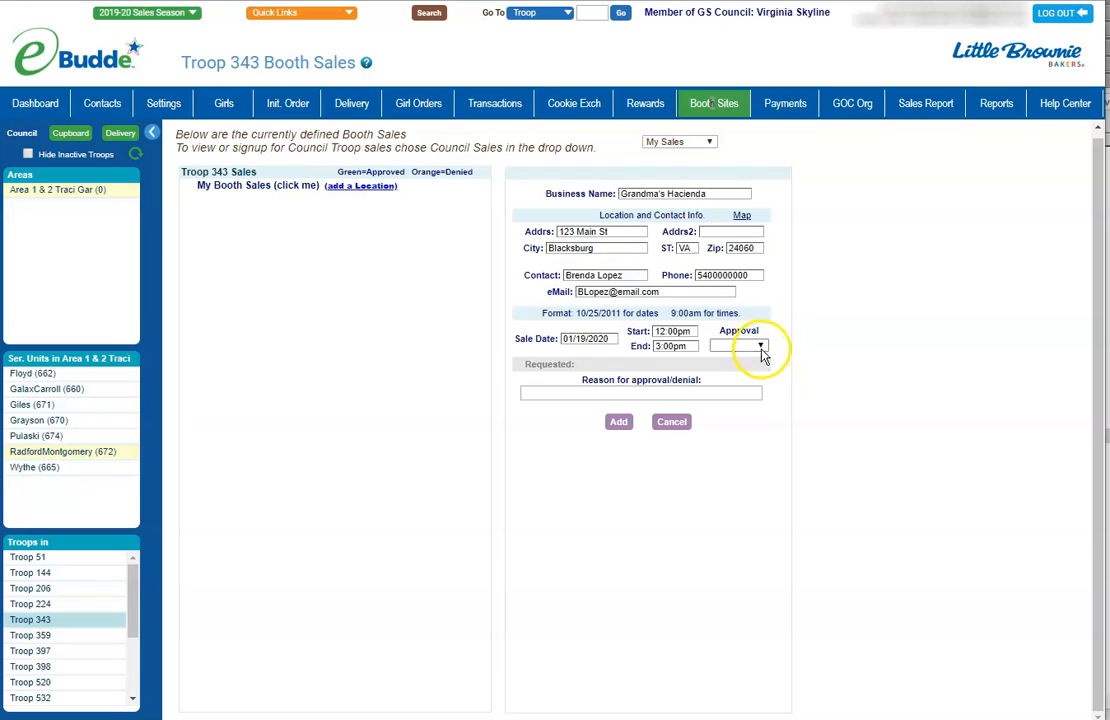
Save the new booth sale, acknowledge the success message, and open the Grandma's Hacienda entry
left_click(616, 424)
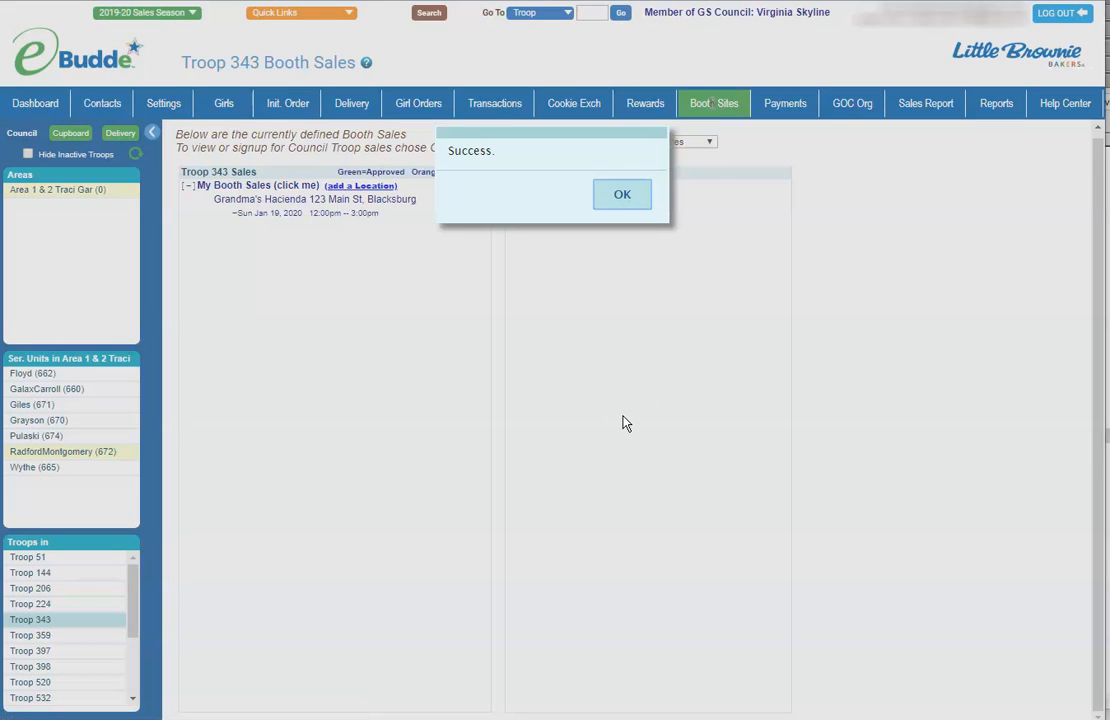
left_click(619, 198)
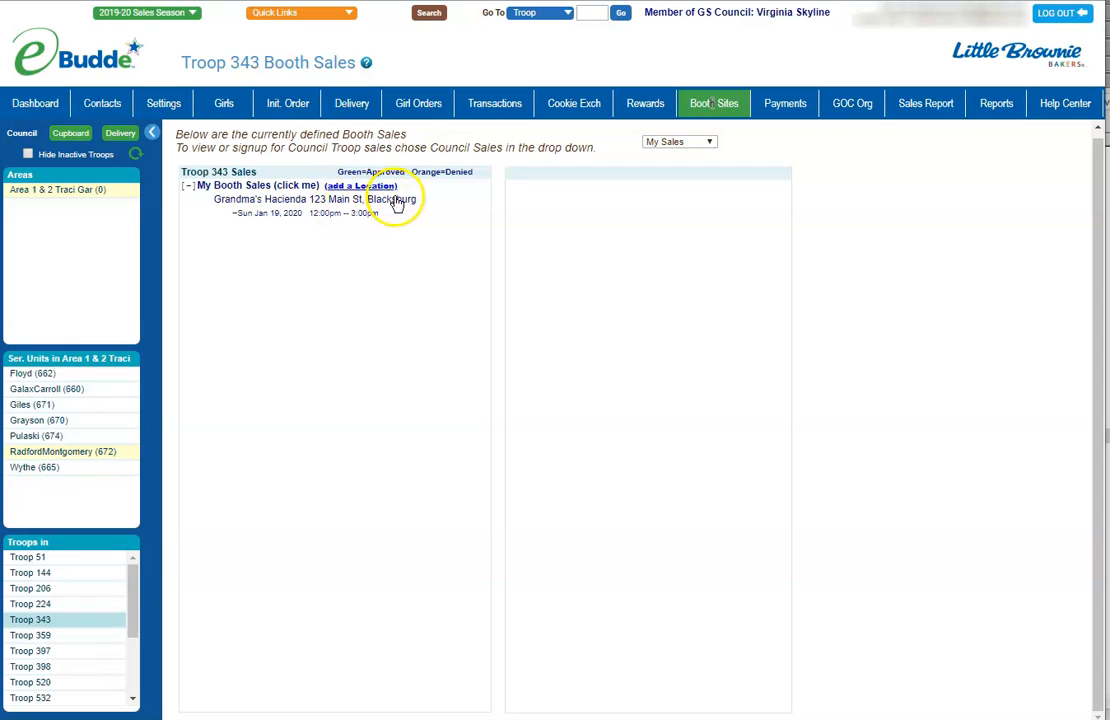
left_click(316, 199)
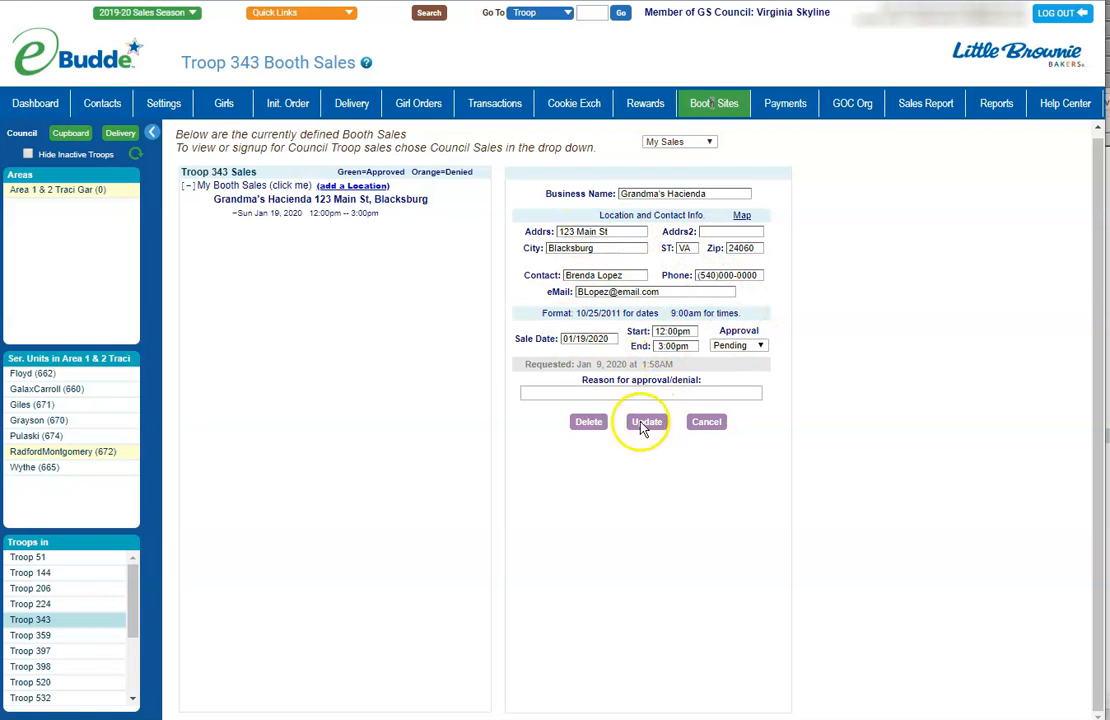
Delete the Grandma's Hacienda booth sale, confirming the removal and the success message
left_click(590, 423)
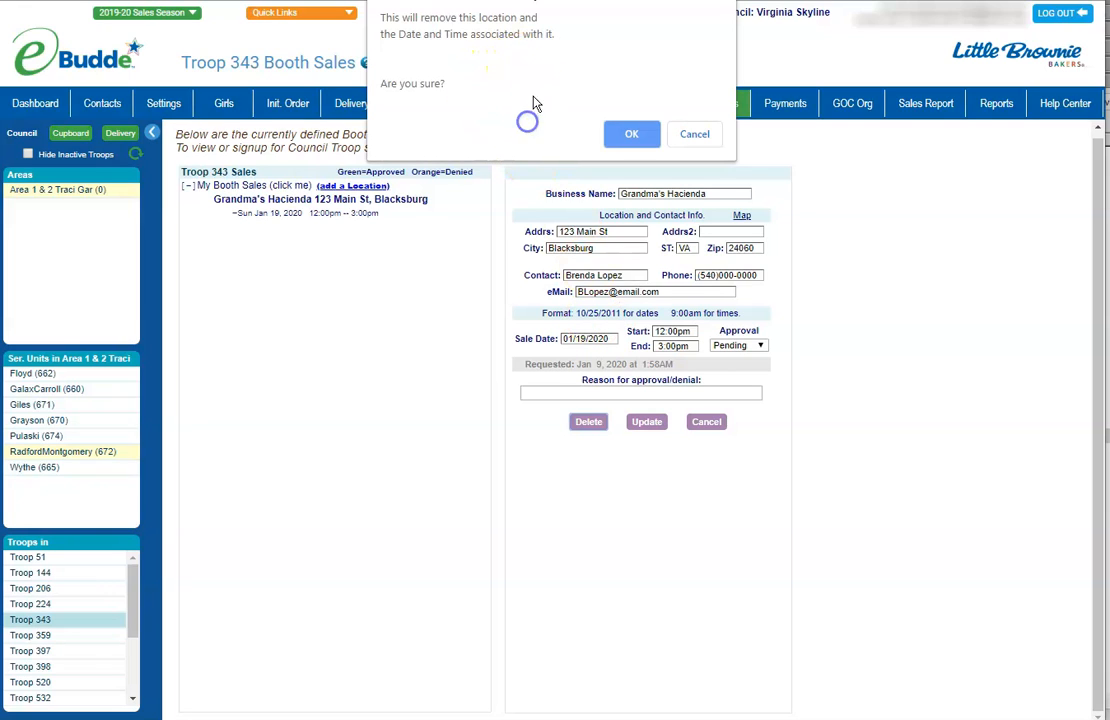
left_click(628, 134)
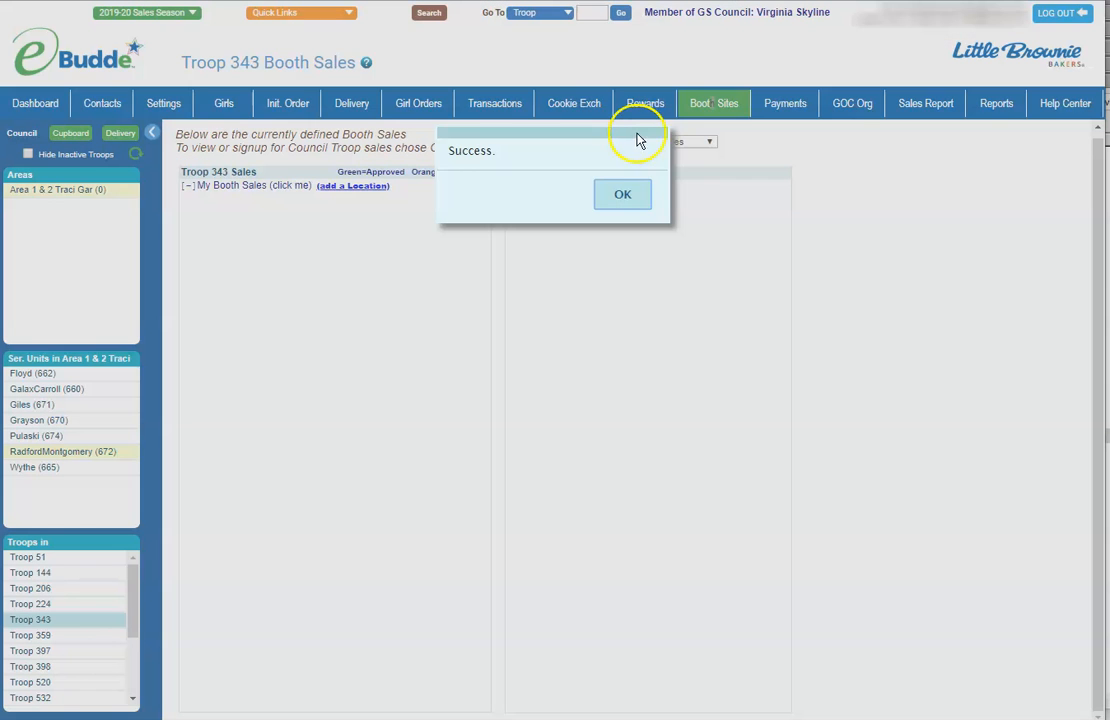
left_click(619, 192)
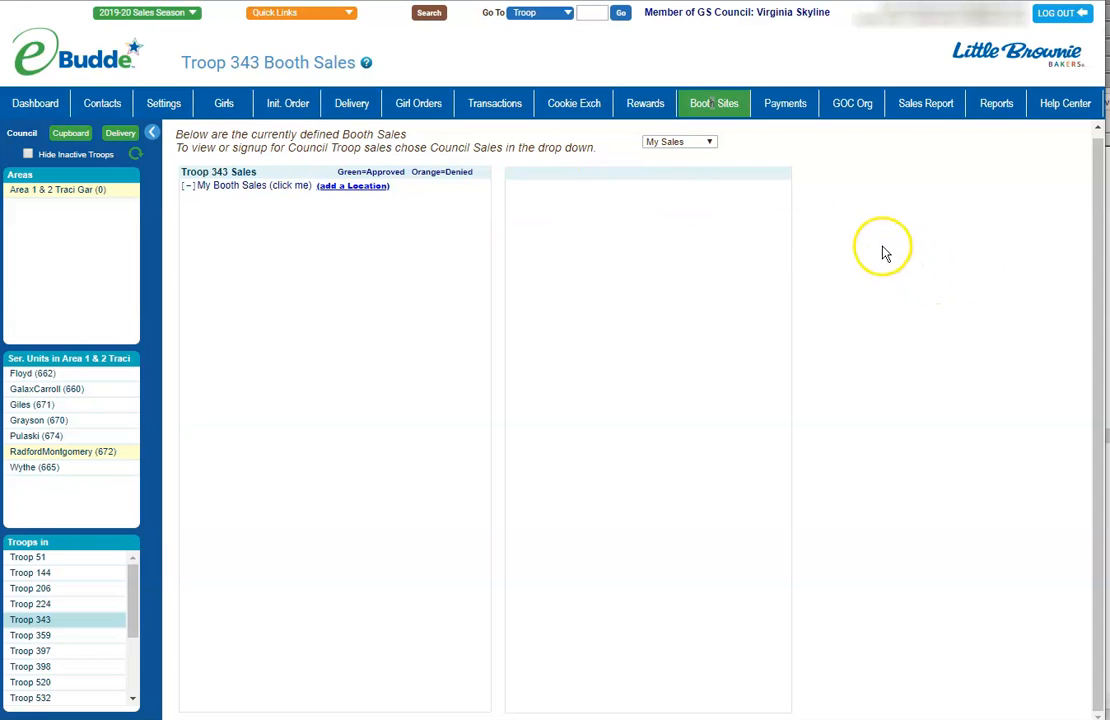
left_click(689, 143)
left_click(686, 188)
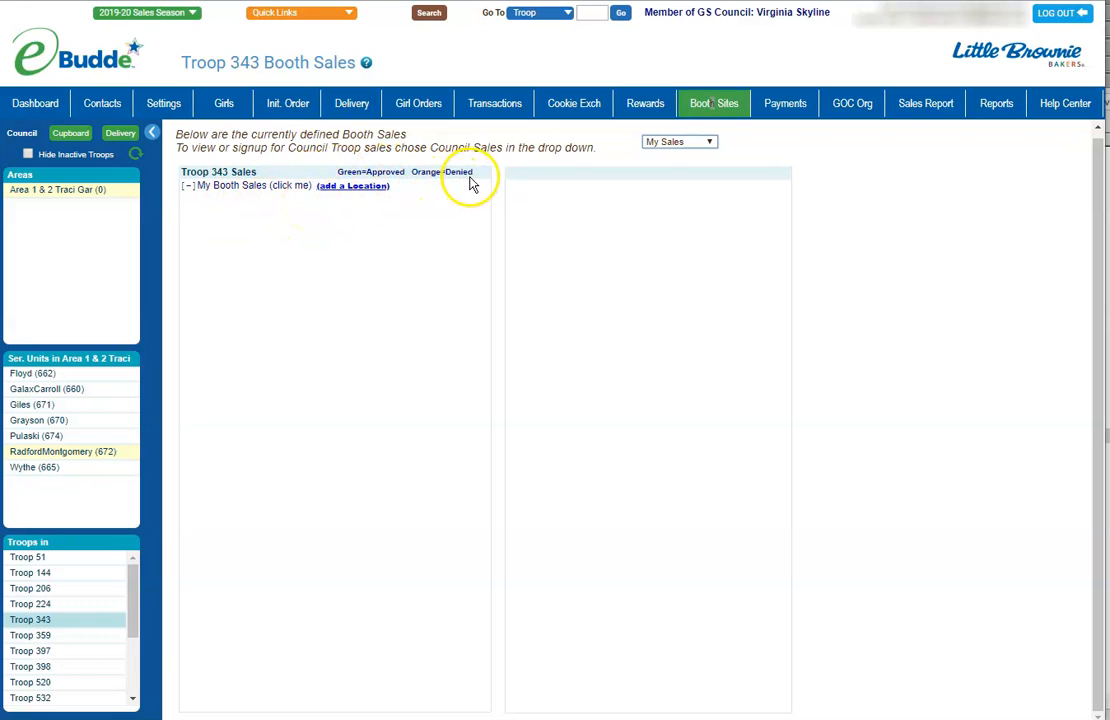
left_click_drag(478, 173, 329, 171)
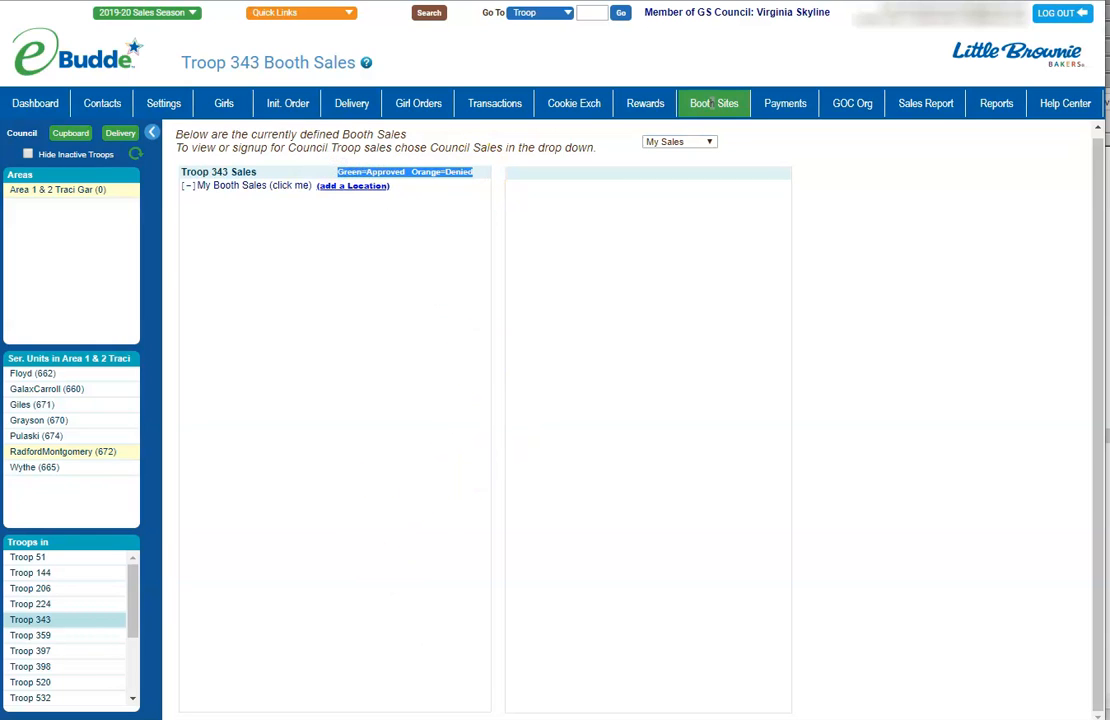